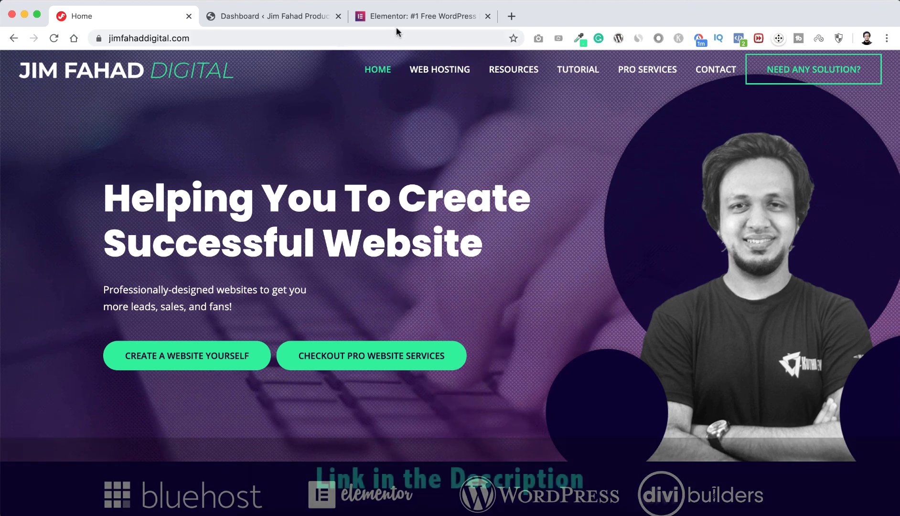
- Log in to the Elementor account through the Get Started flow with the saved credentials
click(410, 16)
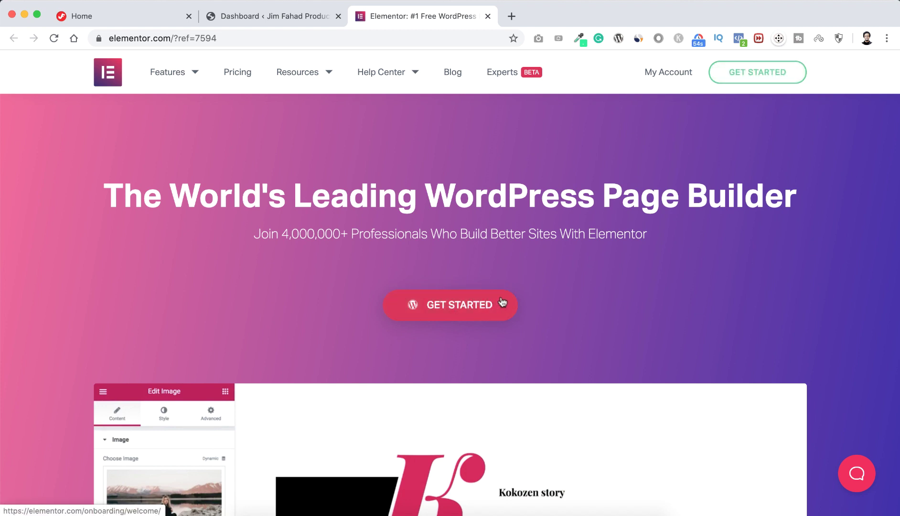
click(753, 74)
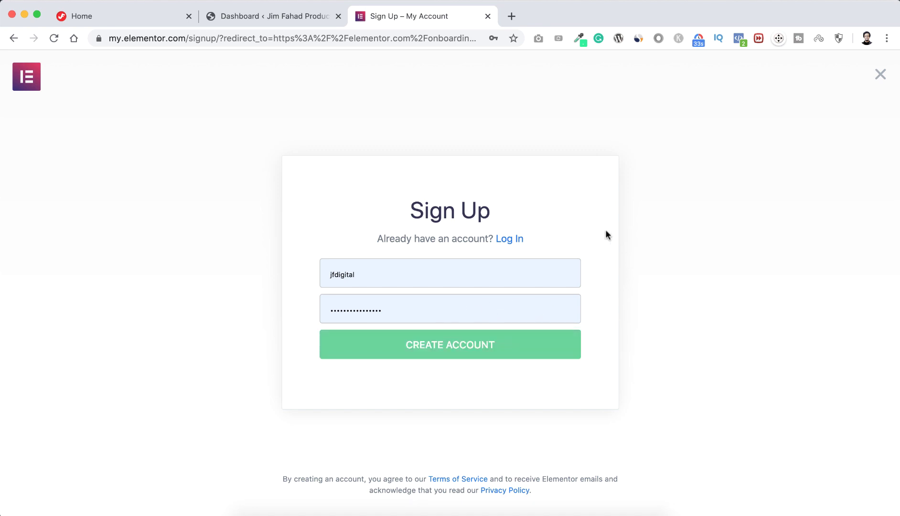
click(509, 239)
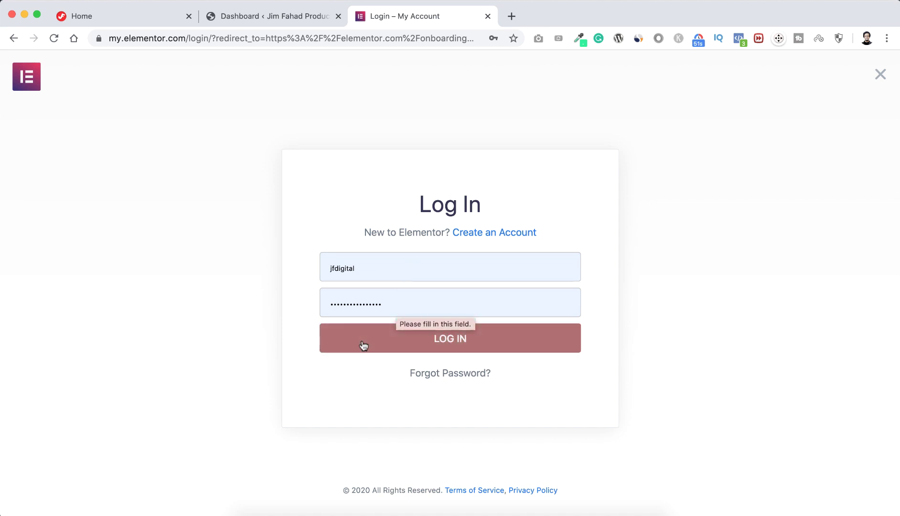
click(426, 345)
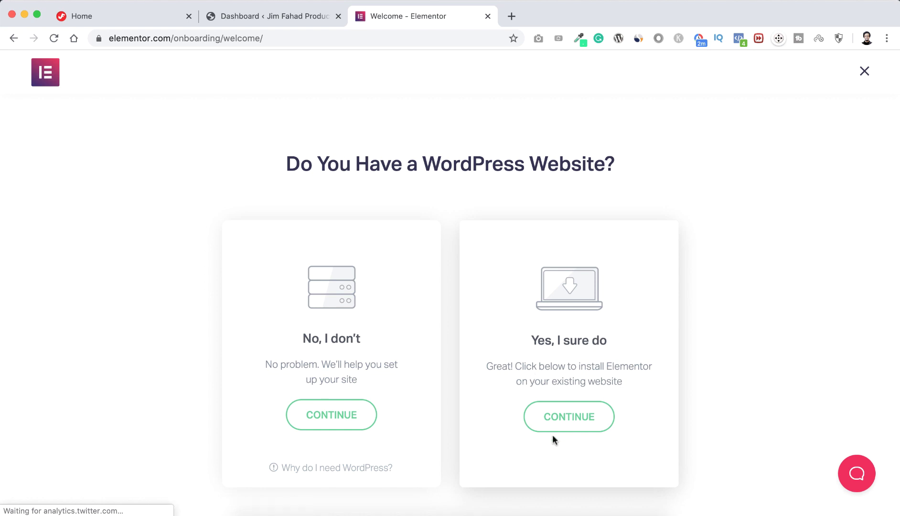
click(569, 427)
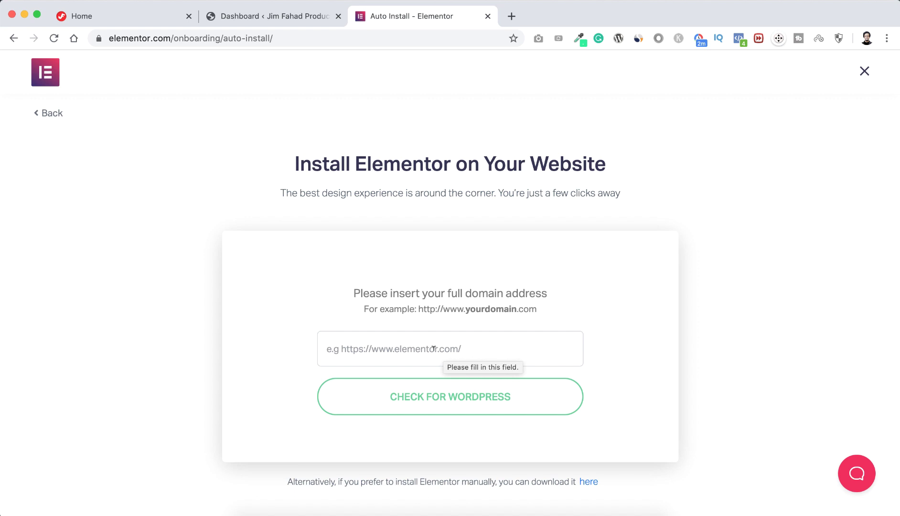
click(375, 348)
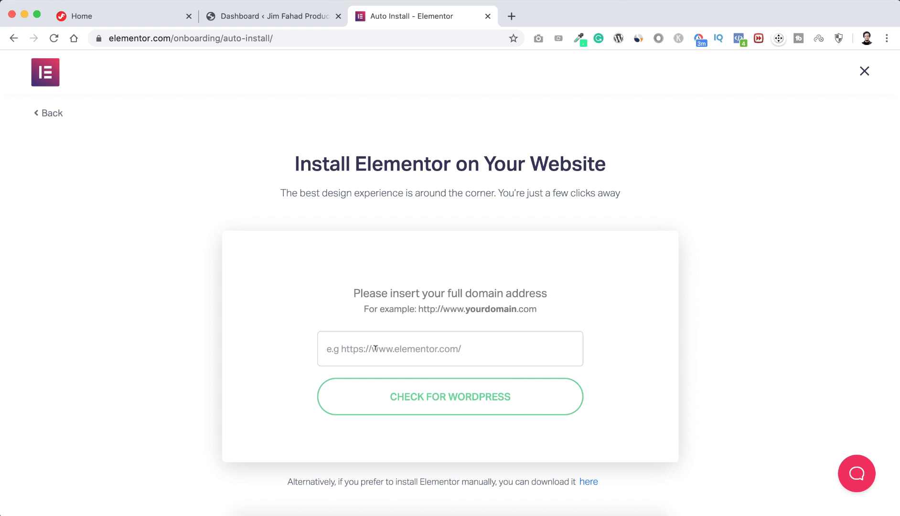
text(https)
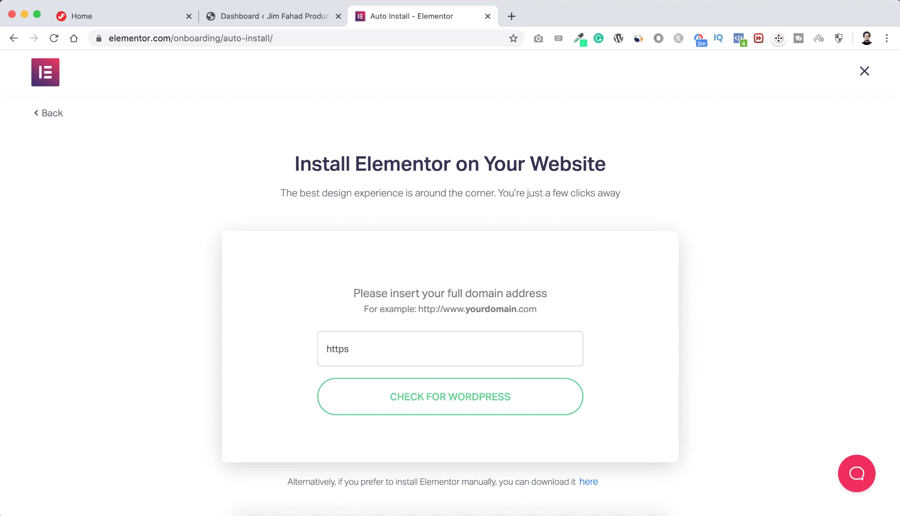
text(://)
text(millionaireswebsite.com)
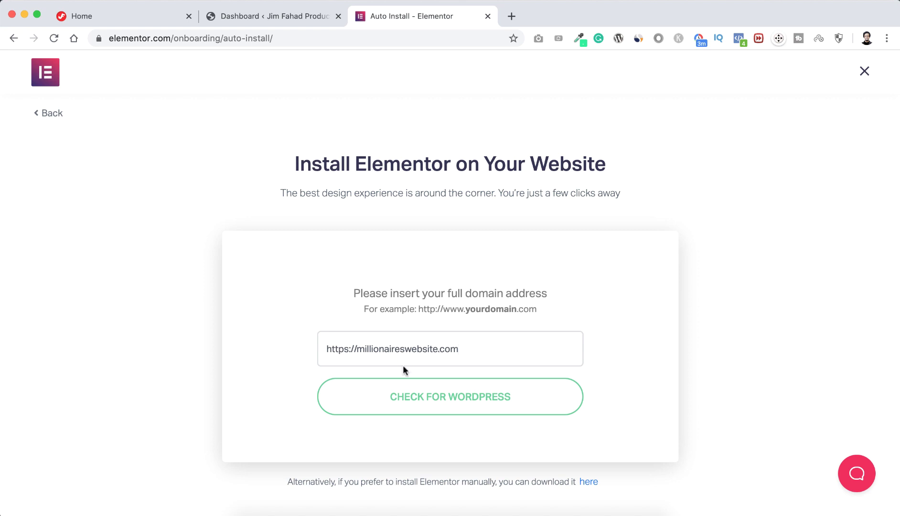
click(463, 400)
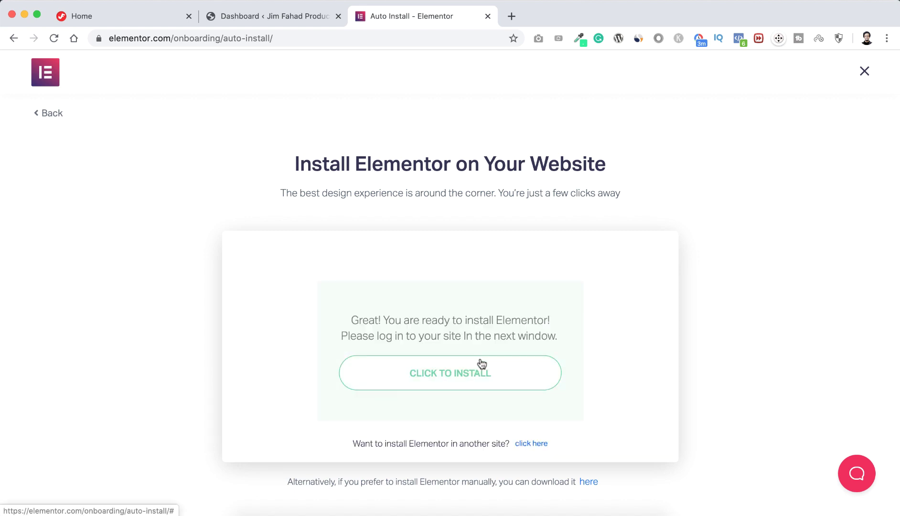
click(473, 379)
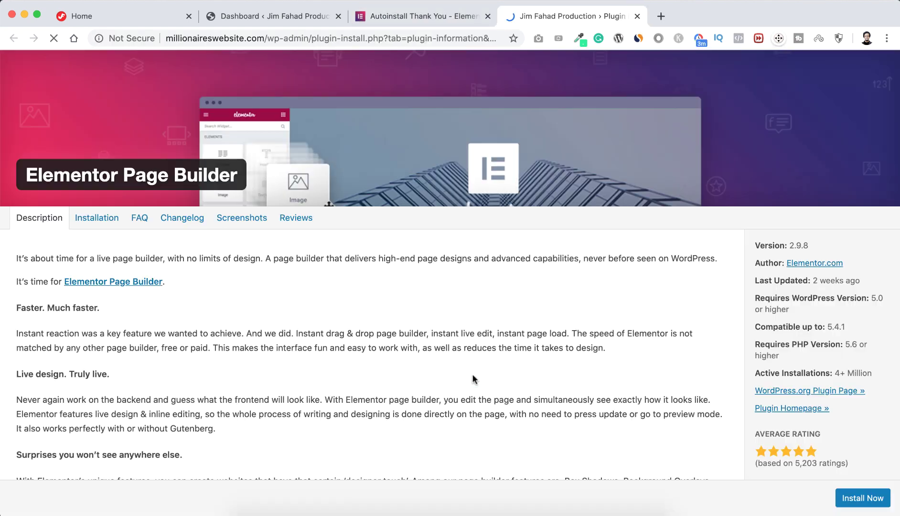
- Install and activate Elementor Page Builder 2.9.8, then view the Installed Plugins list
click(852, 499)
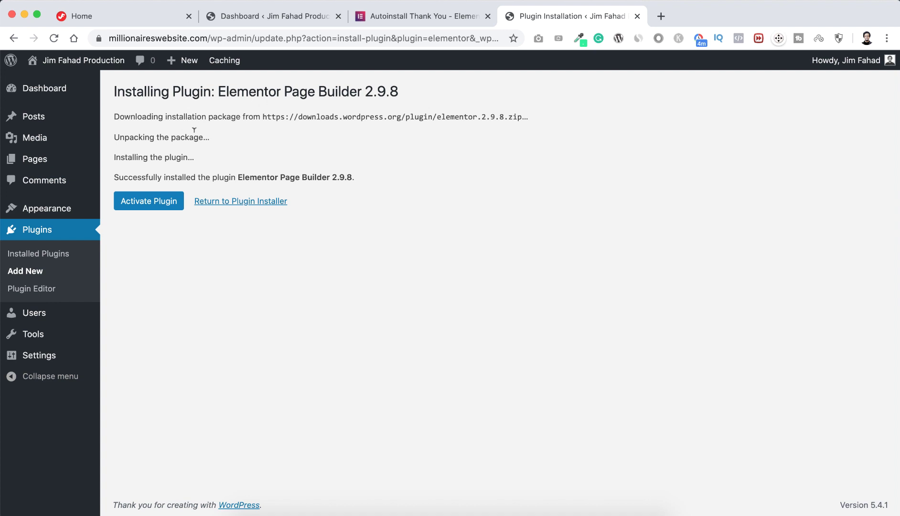
click(157, 206)
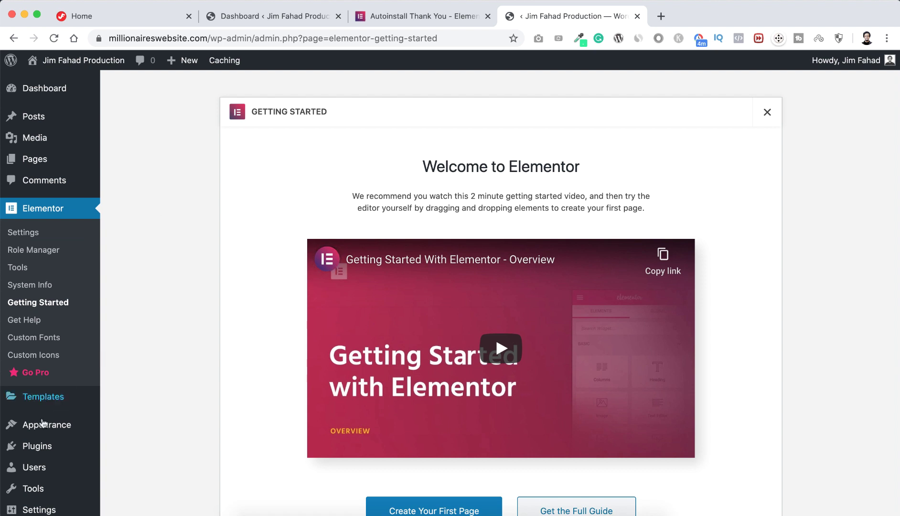
mouse_move(32, 452)
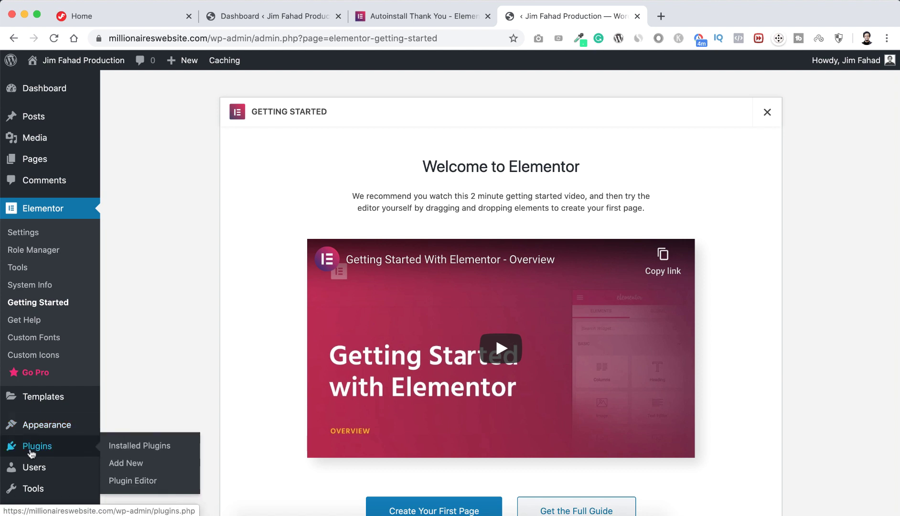
click(137, 446)
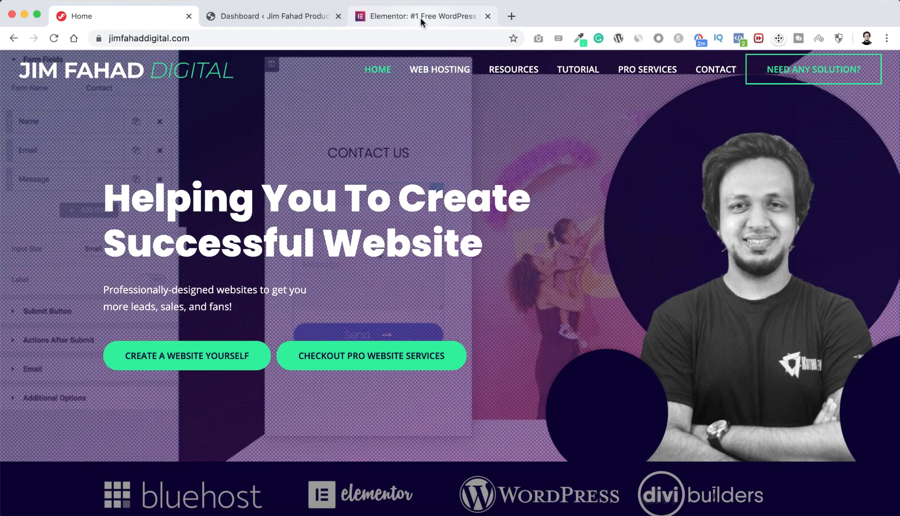
- Go back to the Elementor browser tab showing the elementor.com homepage
click(420, 16)
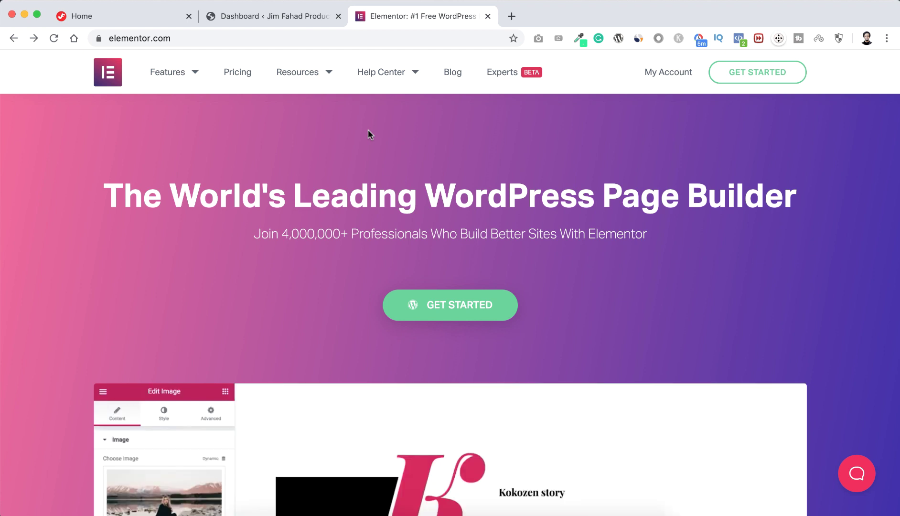
- Log in to Elementor again and answer 'Yes, I sure do' to reach the auto-install page
click(770, 71)
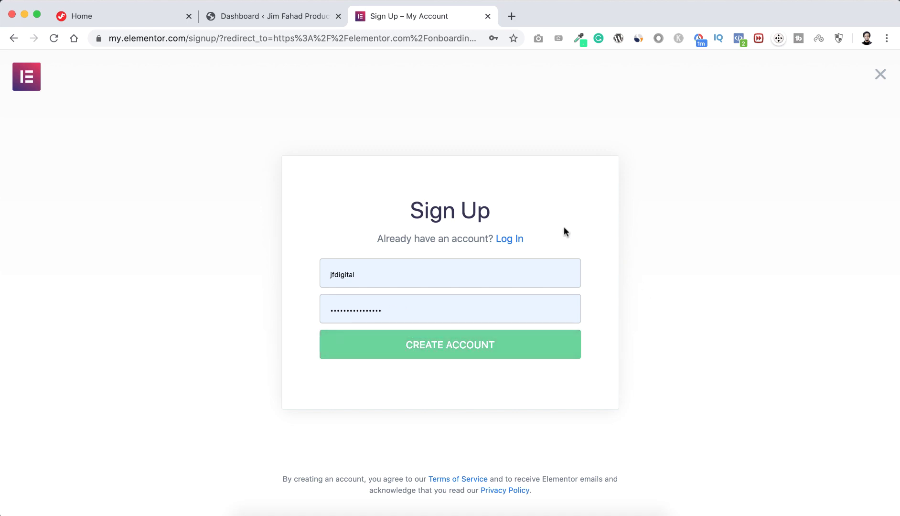
click(507, 238)
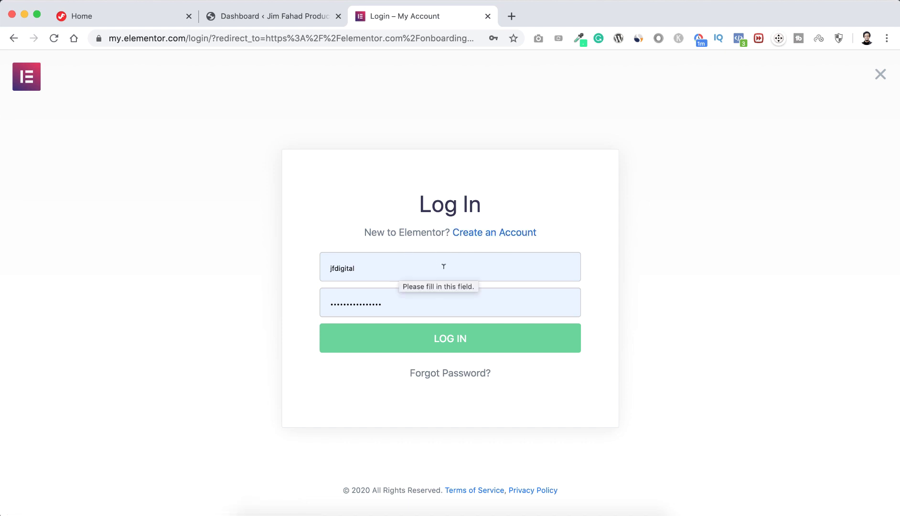
click(460, 340)
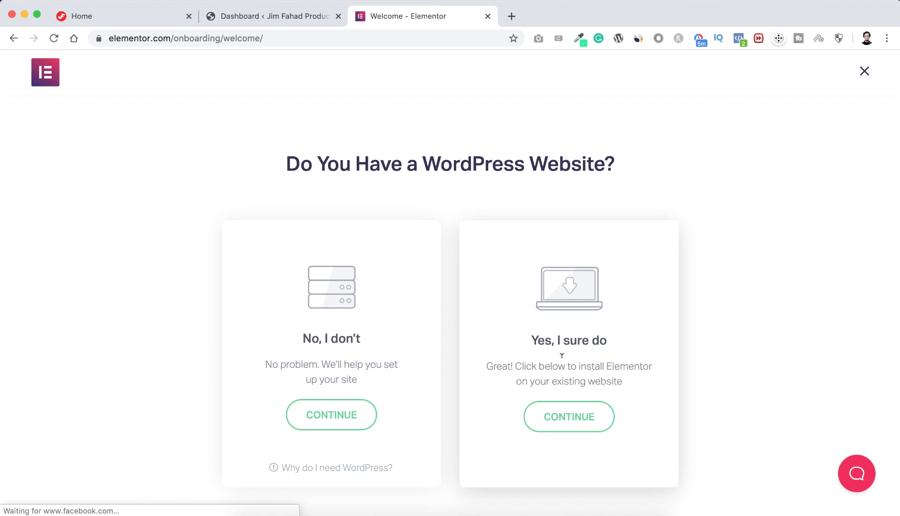
click(575, 420)
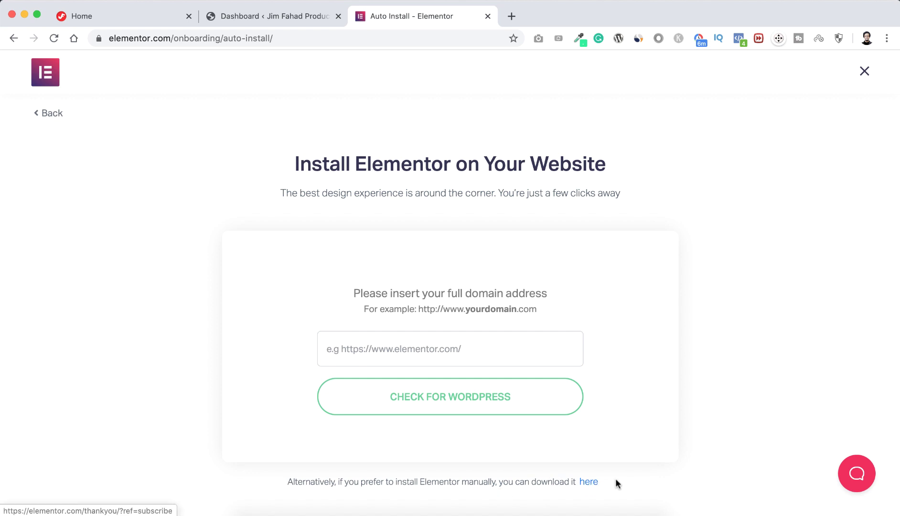
- Download the Elementor 2.9.8 zip, reveal it in Finder, and return to the Dashboard tab
click(589, 482)
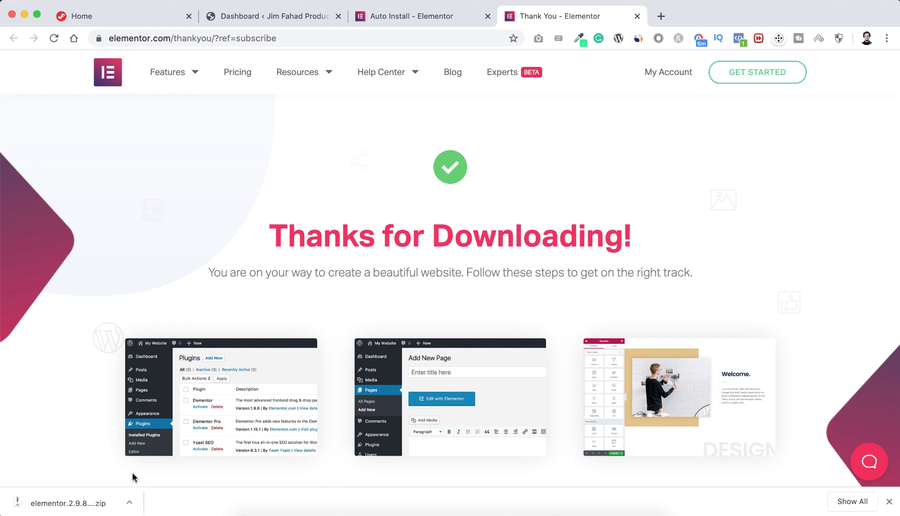
click(132, 502)
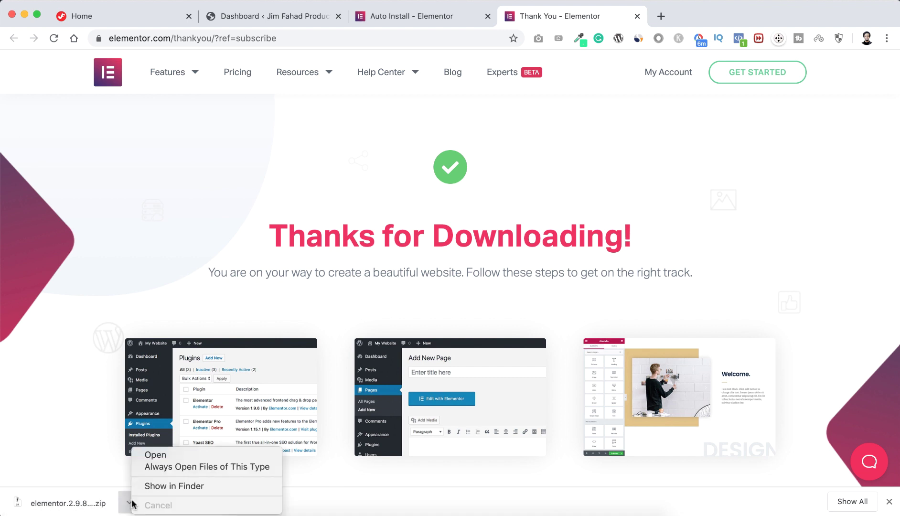
click(188, 485)
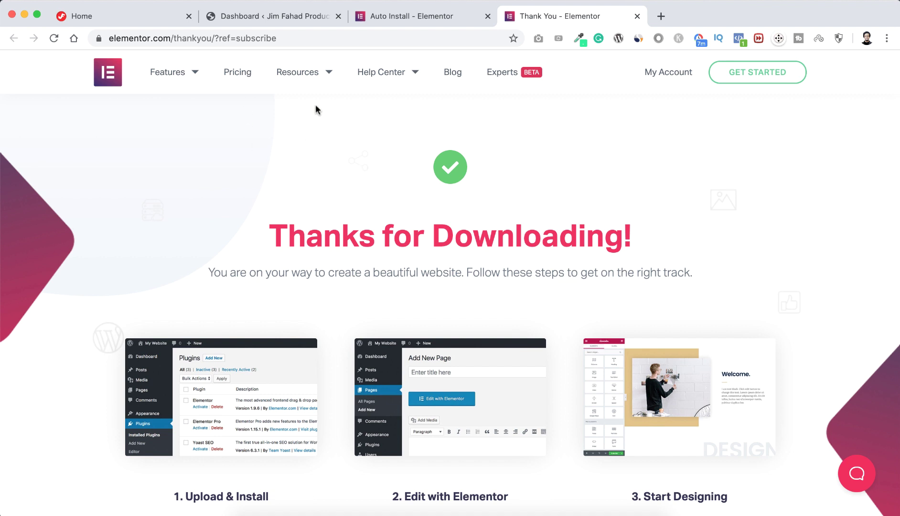
click(277, 15)
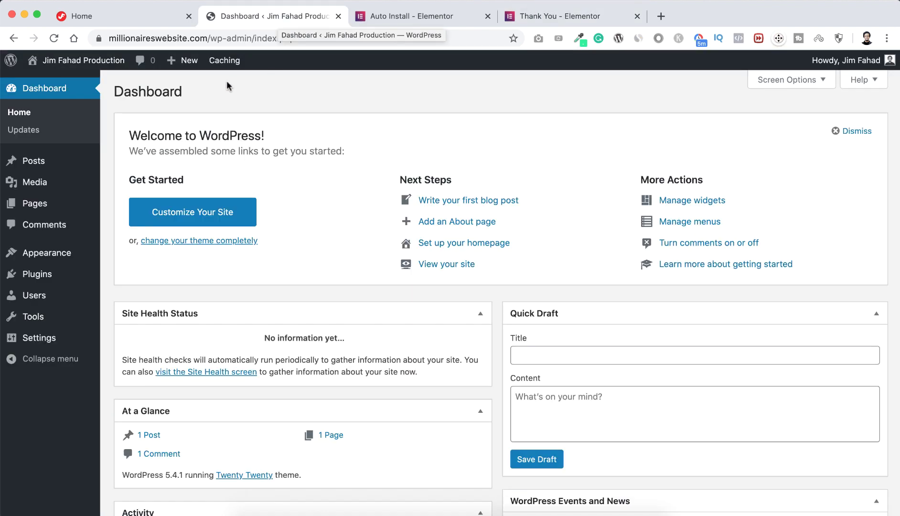
- Upload elementor.2.9.8.zip via Plugins > Add New > Upload Plugin, then install and activate it
mouse_move(92, 166)
mouse_move(48, 274)
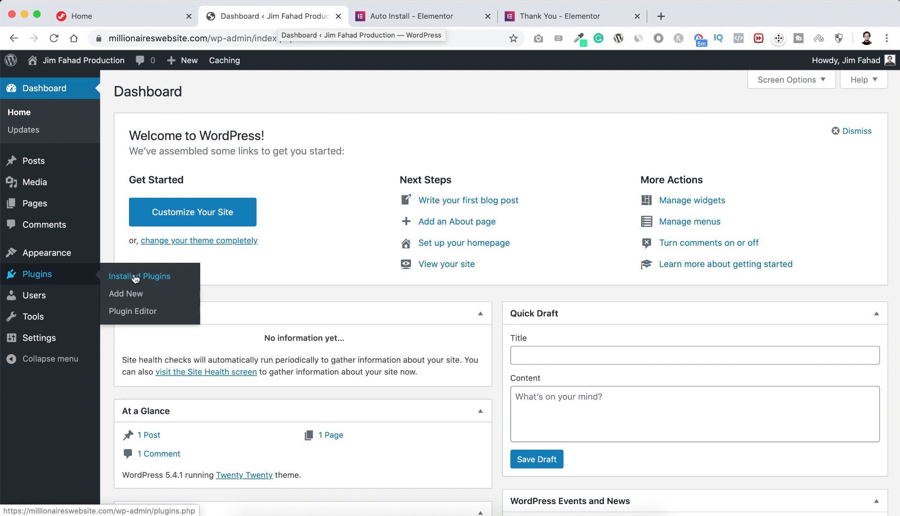
click(109, 295)
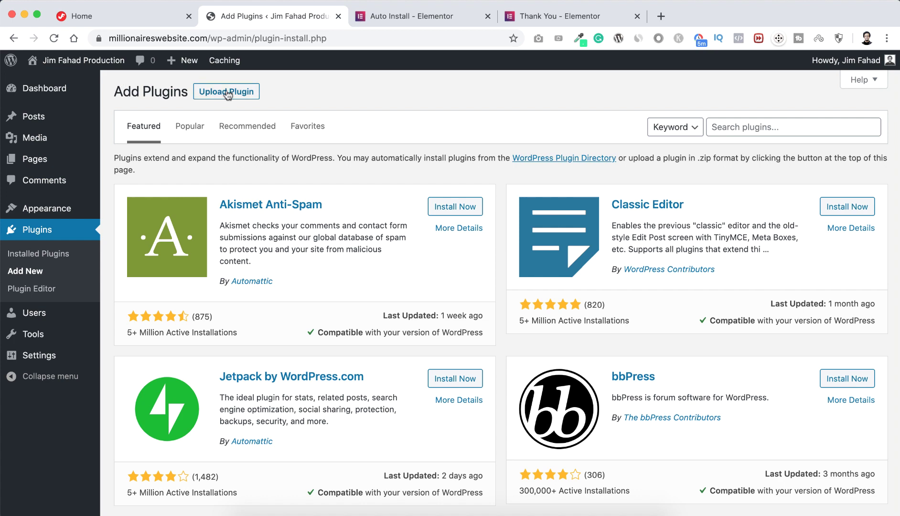
click(242, 96)
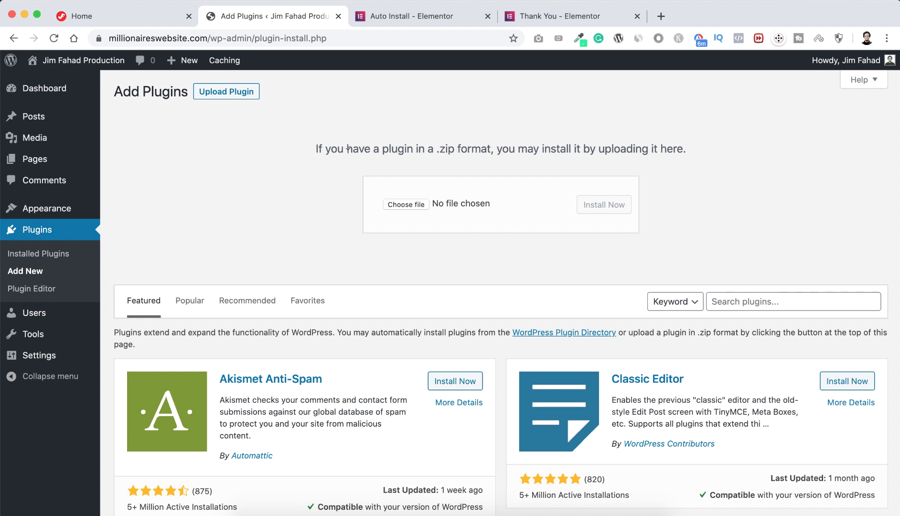
click(420, 205)
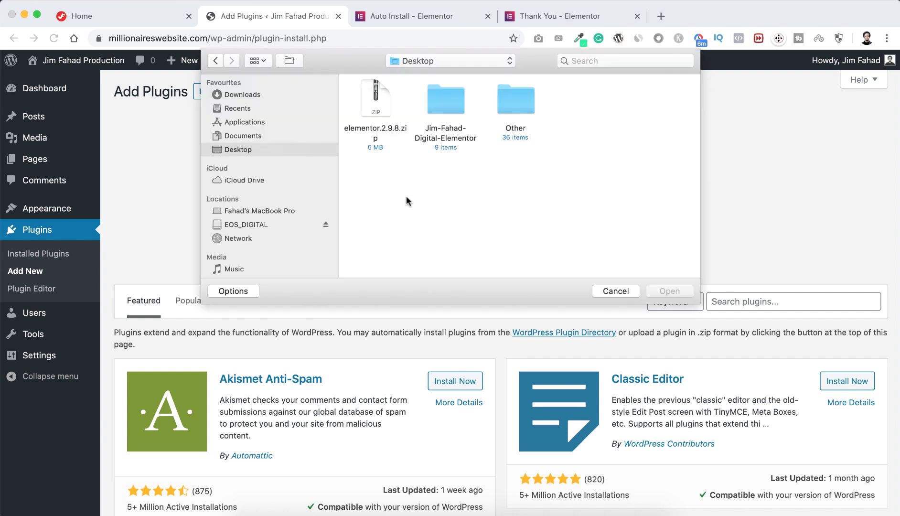
click(382, 109)
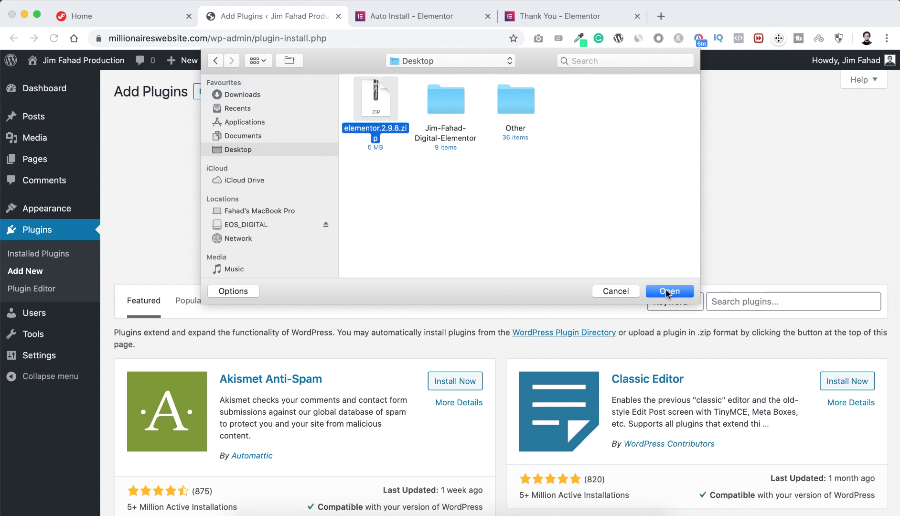
click(667, 291)
click(597, 204)
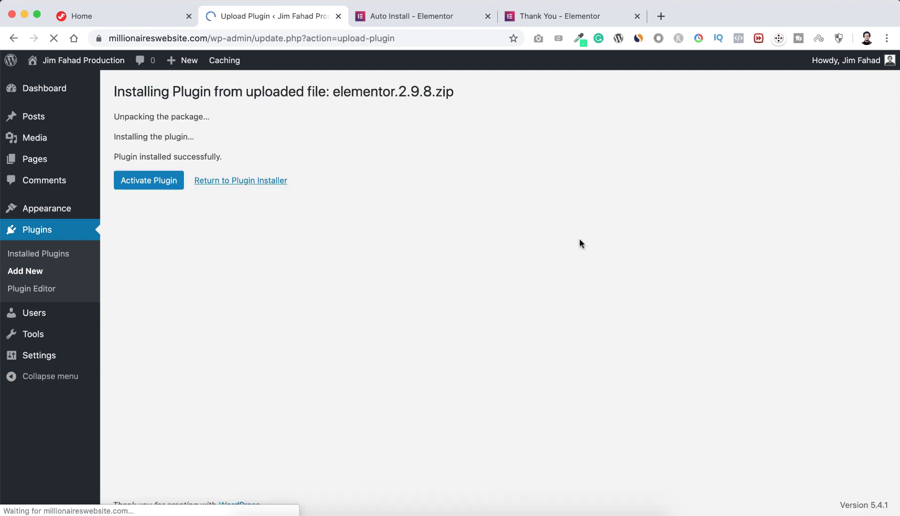
click(143, 185)
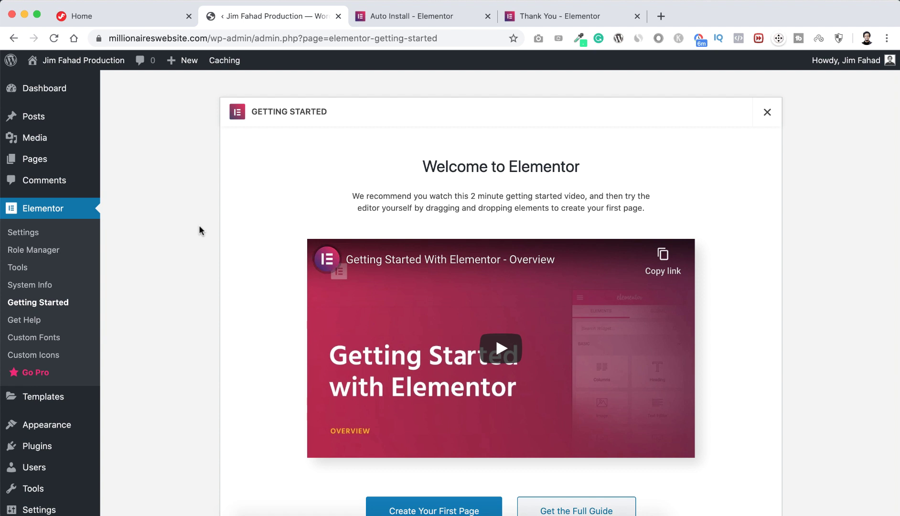
- Open the Installed Plugins list from the Plugins sidebar menu
mouse_move(34, 451)
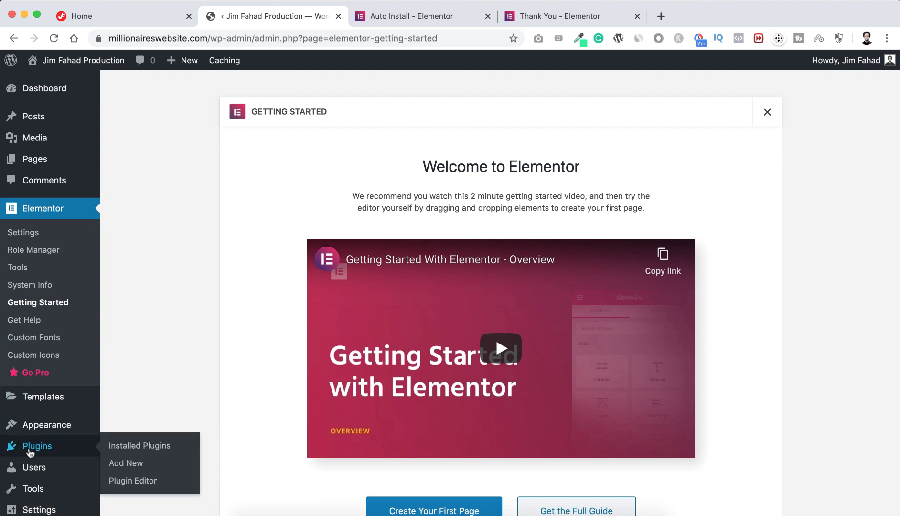
click(131, 444)
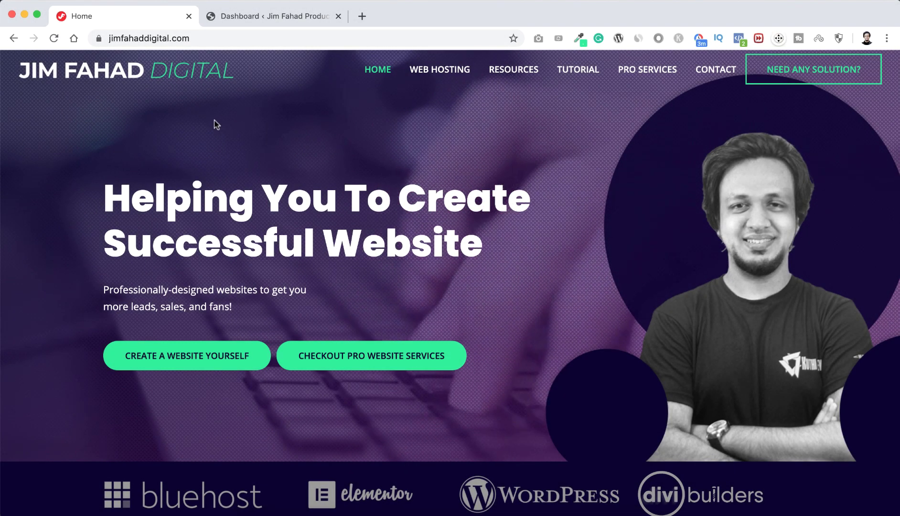
- Search the plugin directory for 'Elementor', then install and activate Elementor Page Builder
click(260, 16)
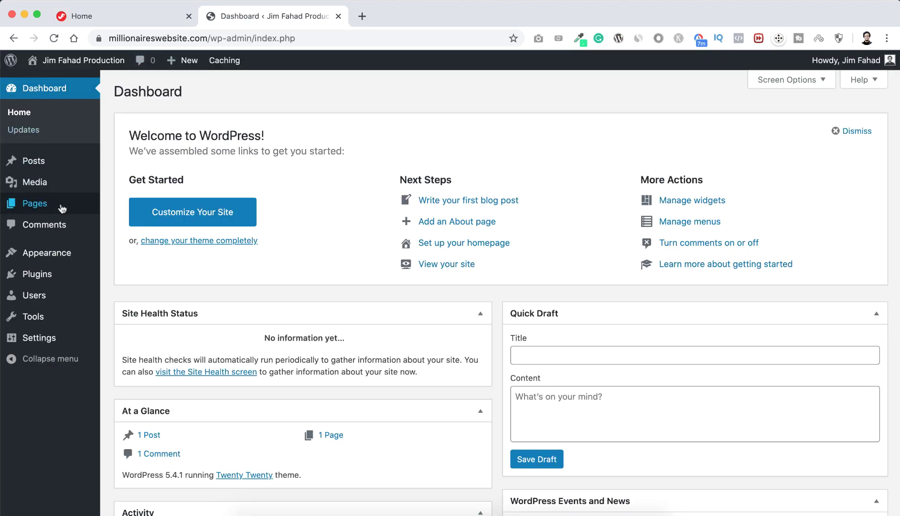
mouse_move(35, 276)
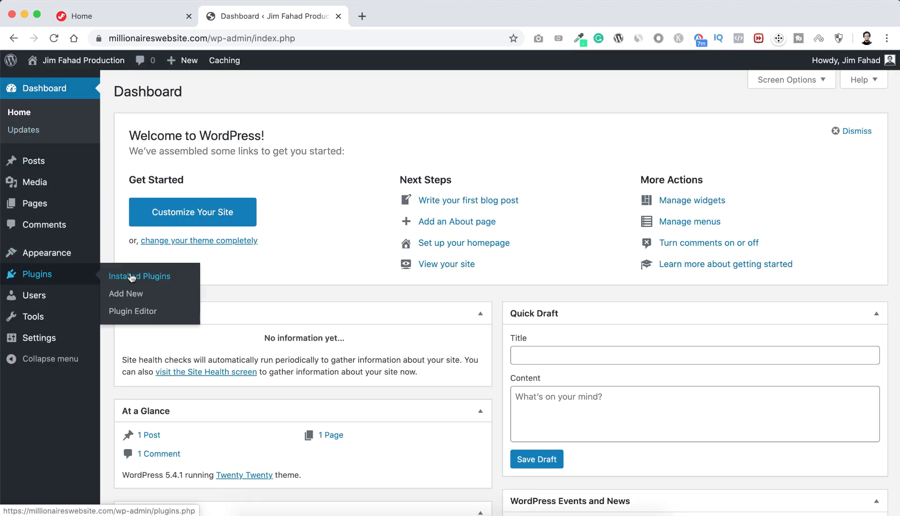
click(130, 297)
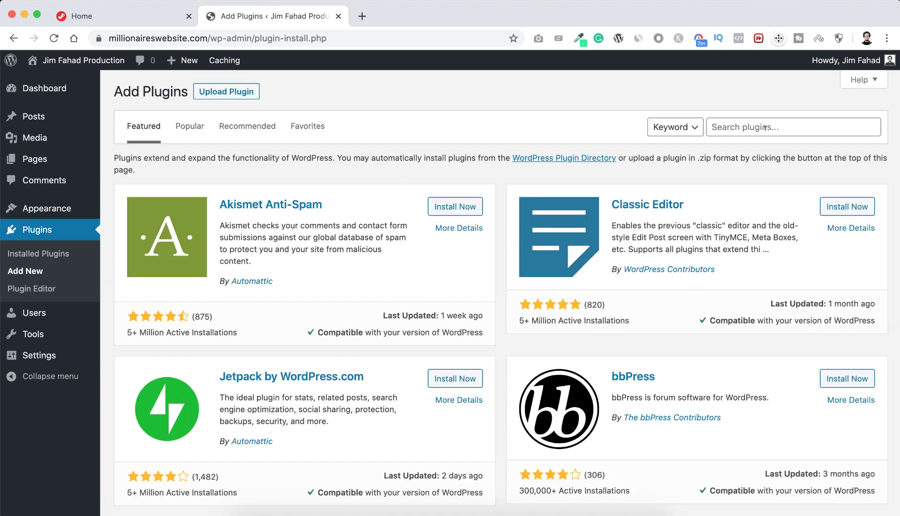
click(748, 125)
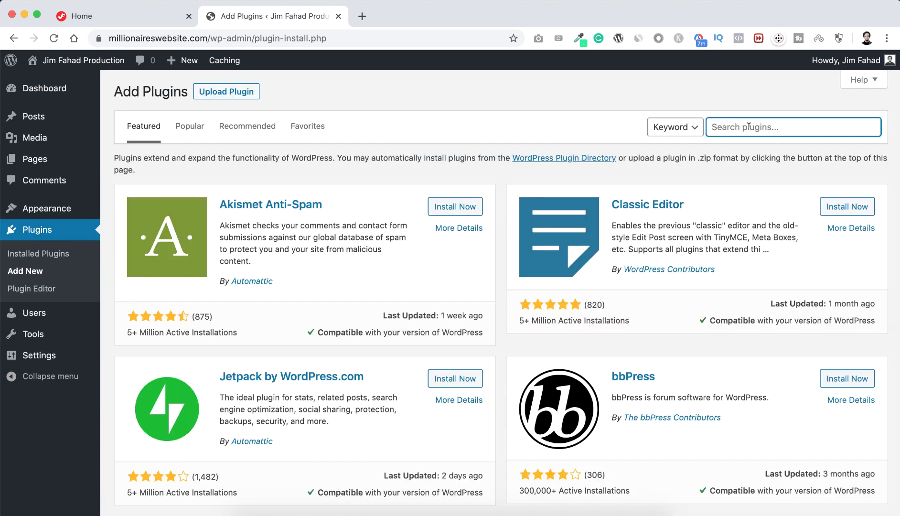
text(Elementor)
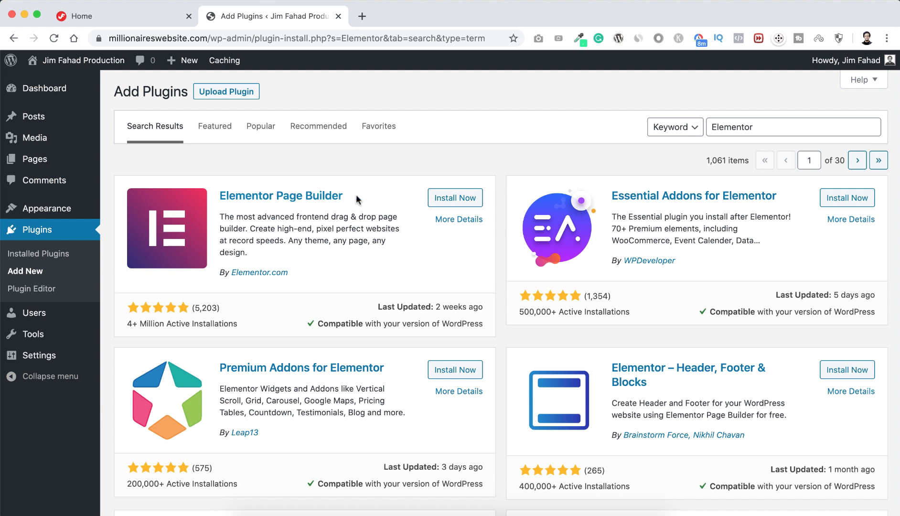
click(462, 200)
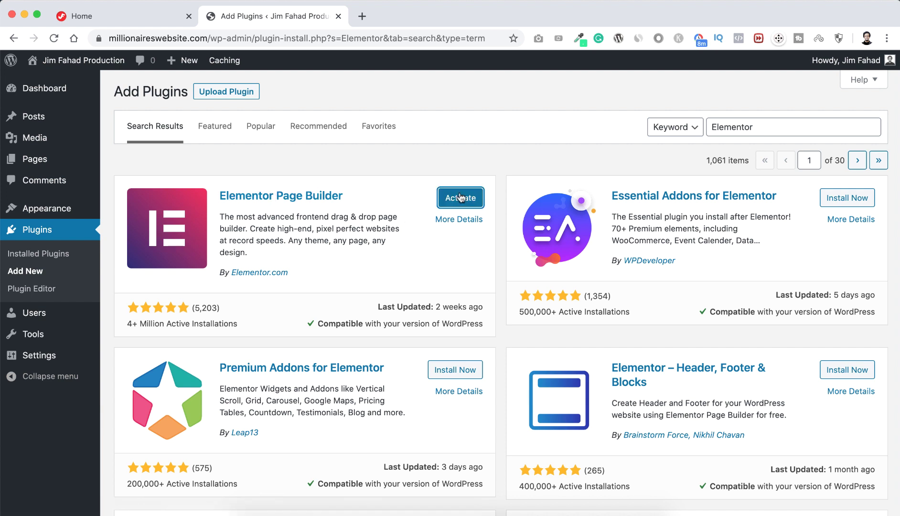
click(459, 198)
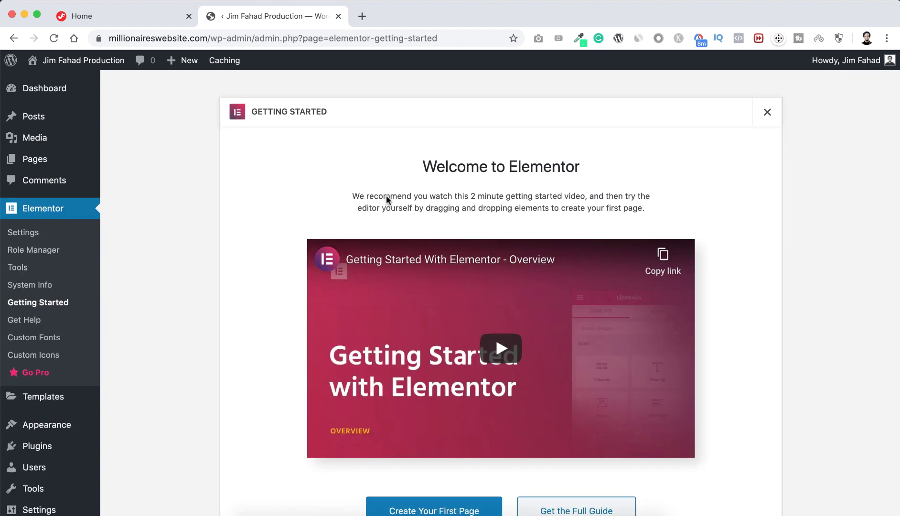
- Show the Installed Plugins list to confirm Elementor 2.9.8 is active
mouse_move(29, 448)
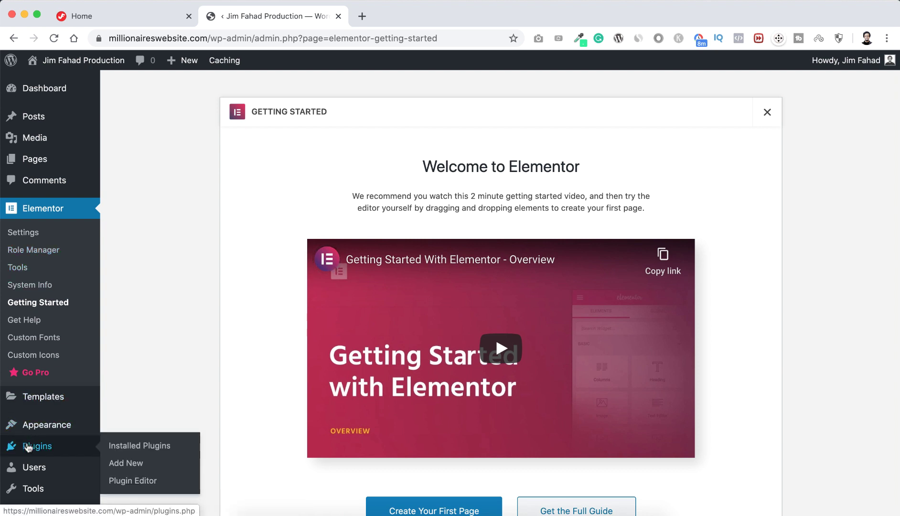
click(132, 448)
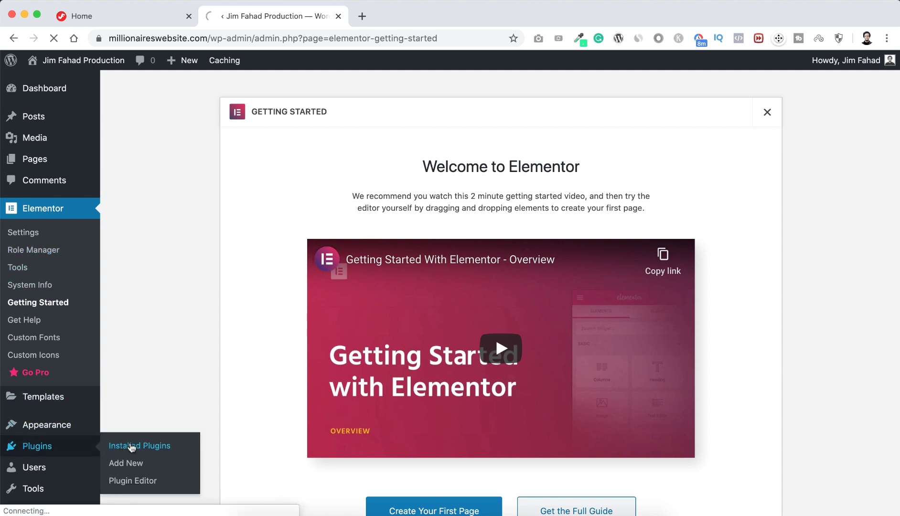